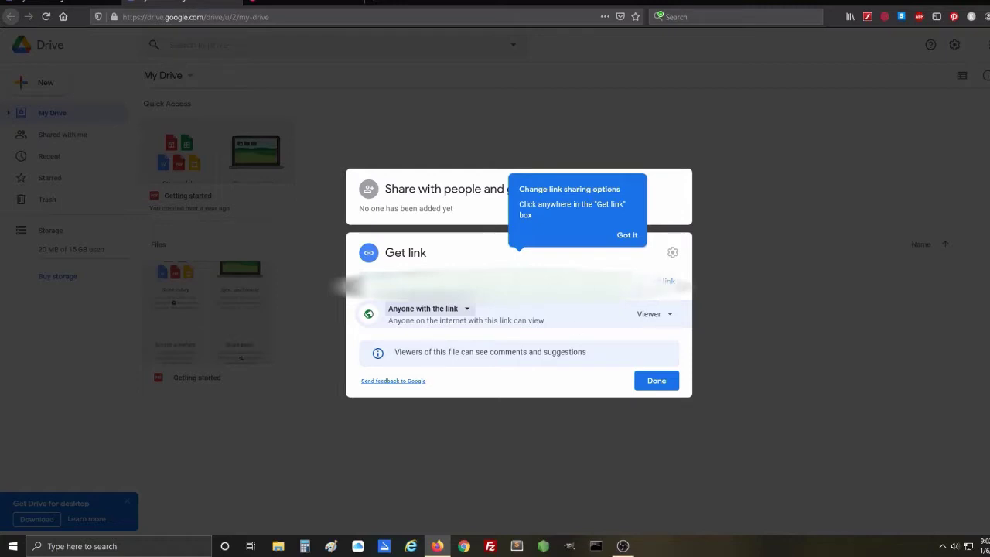
Step: Confirm the file's link access stays 'Anyone with the link', then close the sharing settings
click(467, 310)
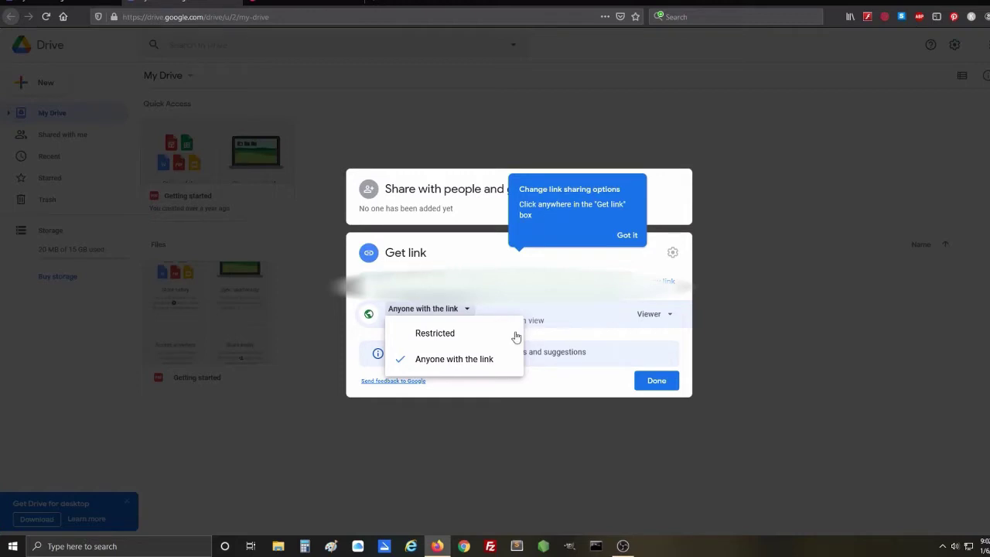
click(464, 255)
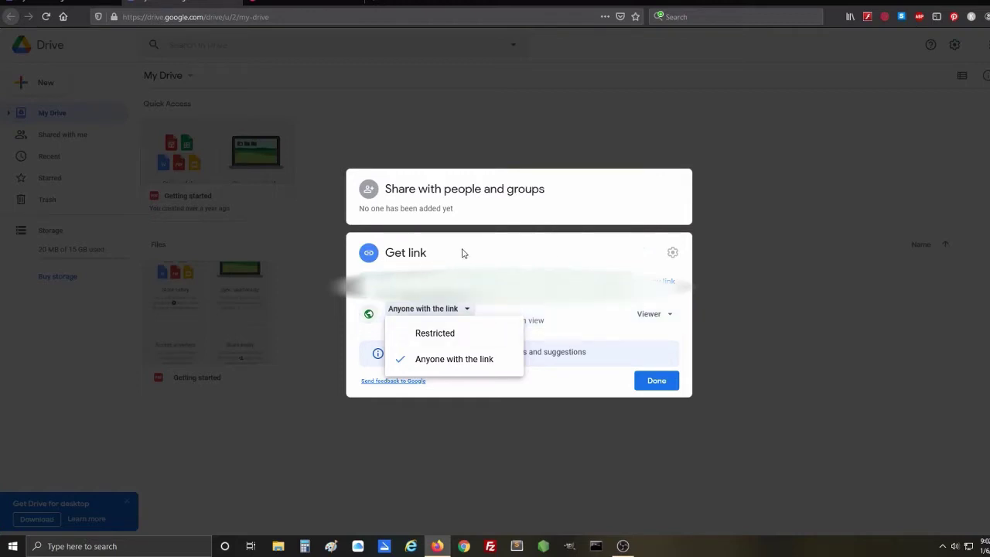
click(747, 323)
Step: Bring up the action menu for the Getting started card in Quick Access
right_click(176, 169)
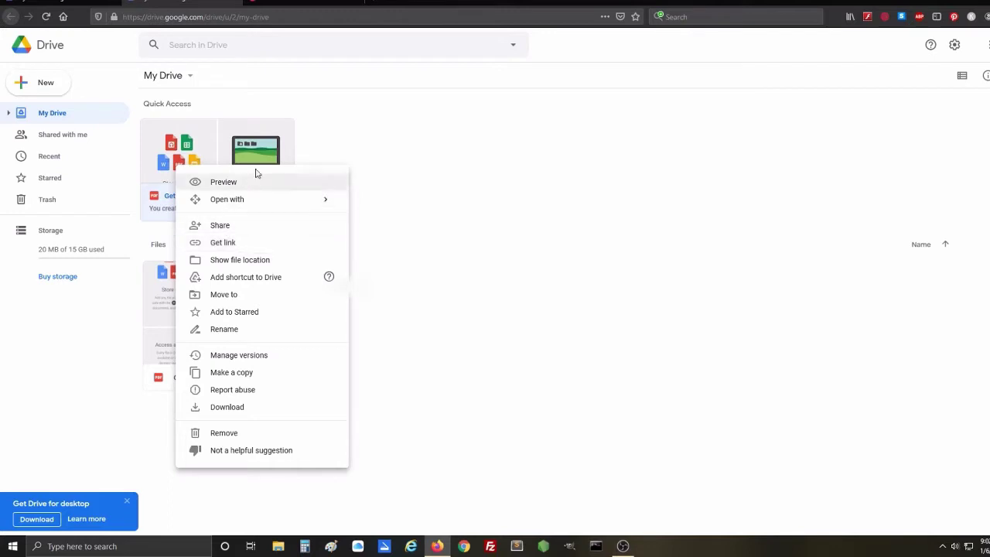
Step: Close the file's action menu, then start a new folder from New and cancel it
click(437, 148)
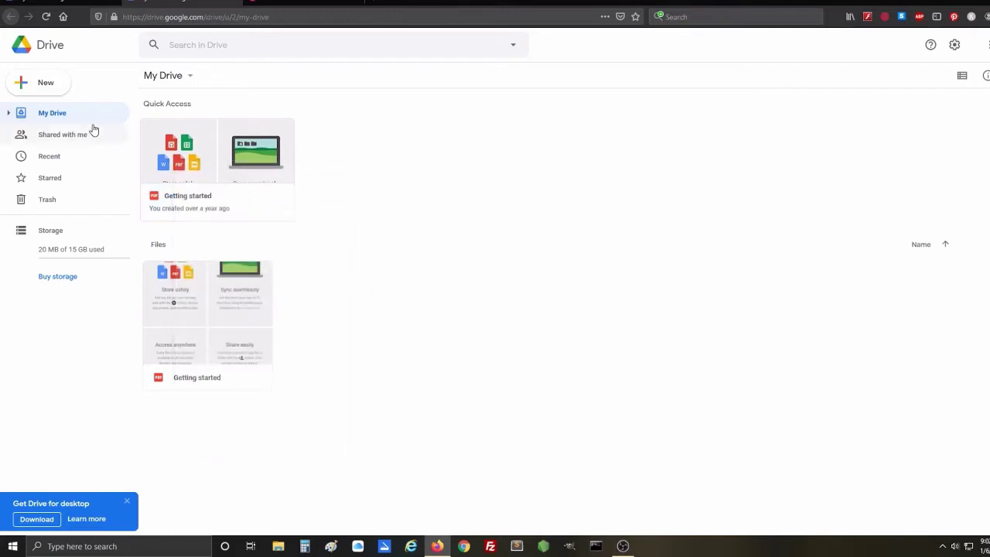
click(21, 83)
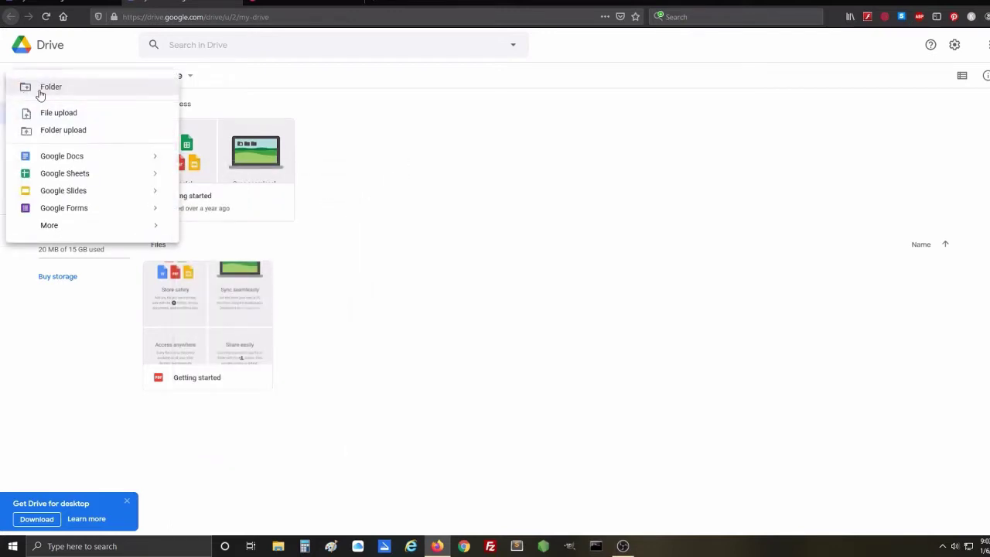
click(47, 88)
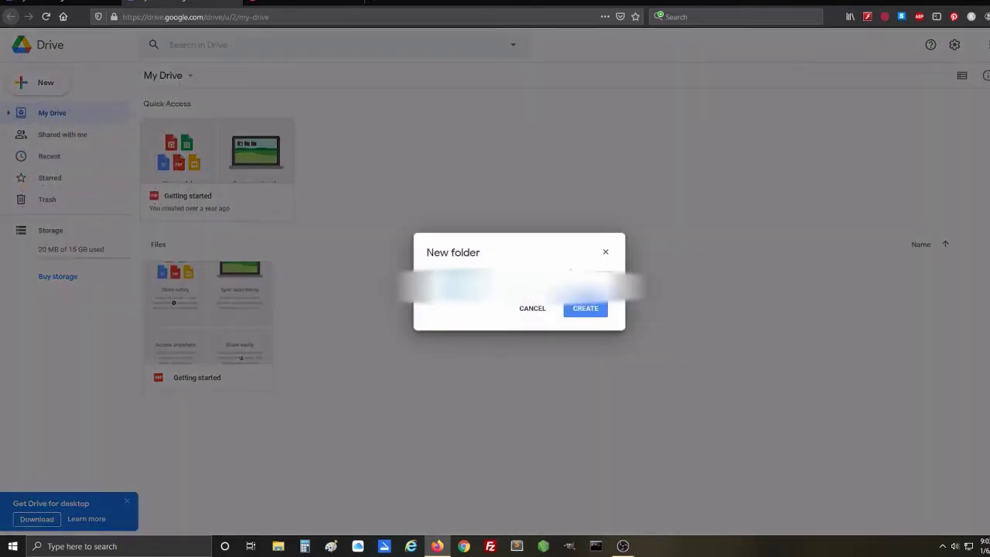
click(604, 253)
Step: Reopen the New menu, try File upload, and dismiss the menu without uploading
click(40, 85)
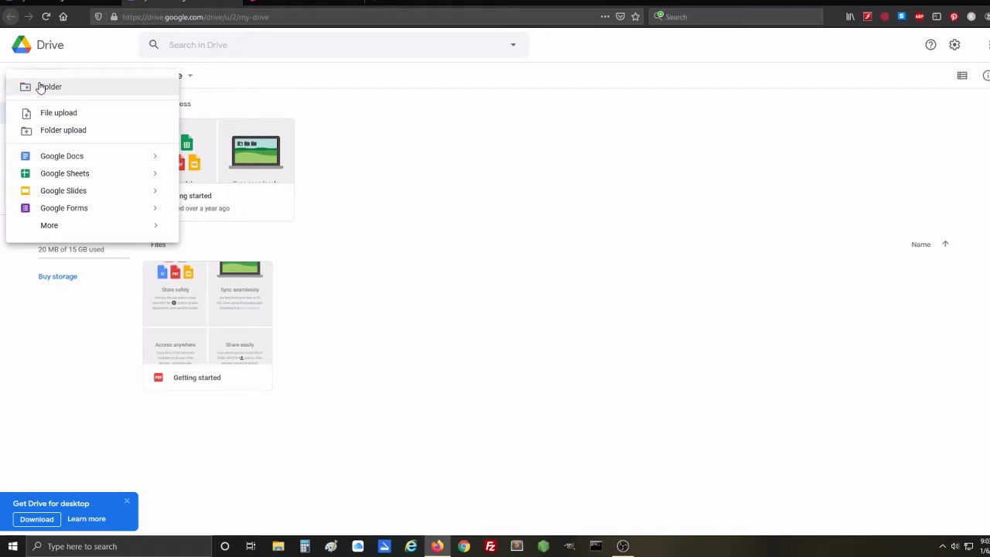
click(82, 116)
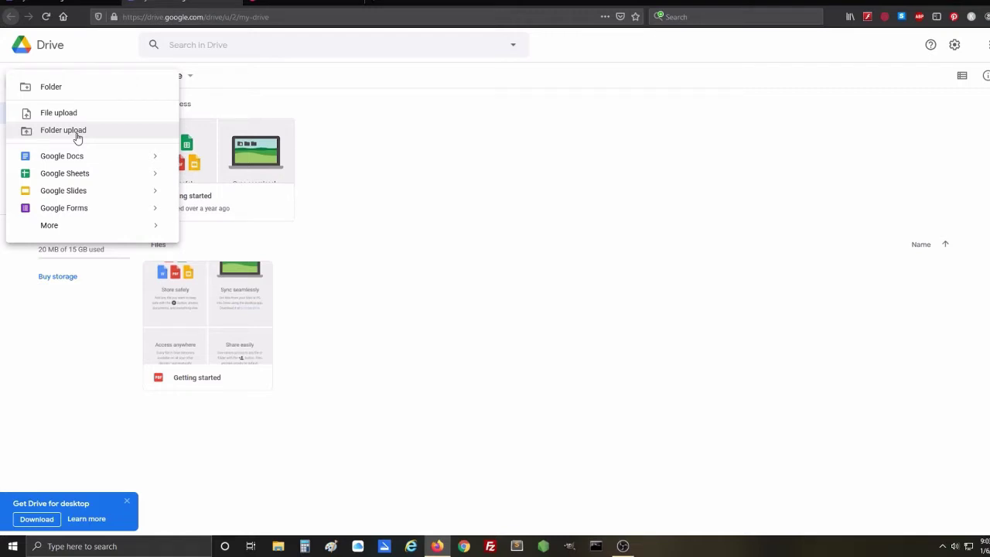
click(77, 138)
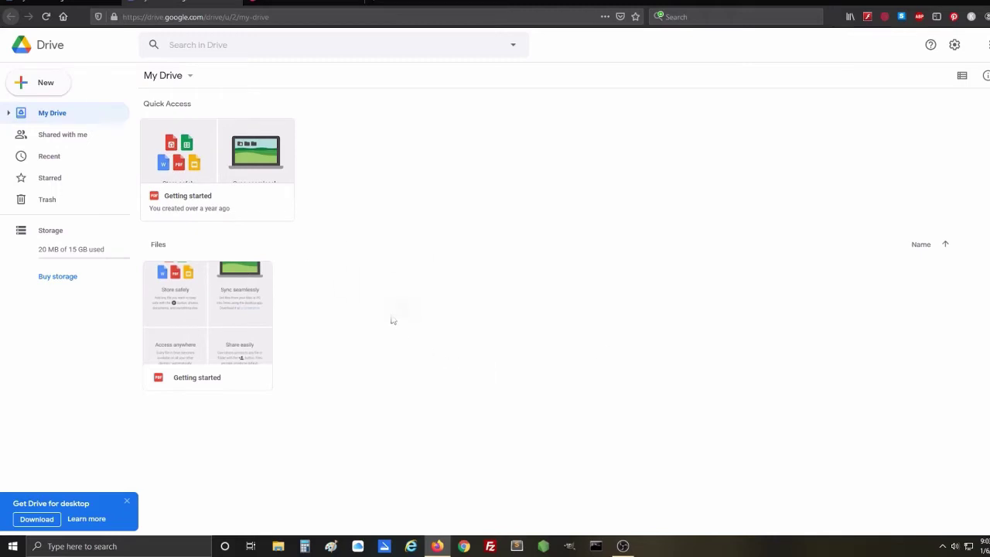
Step: Open Share for the Getting started file and expand its link sharing details
click(241, 147)
right_click(240, 147)
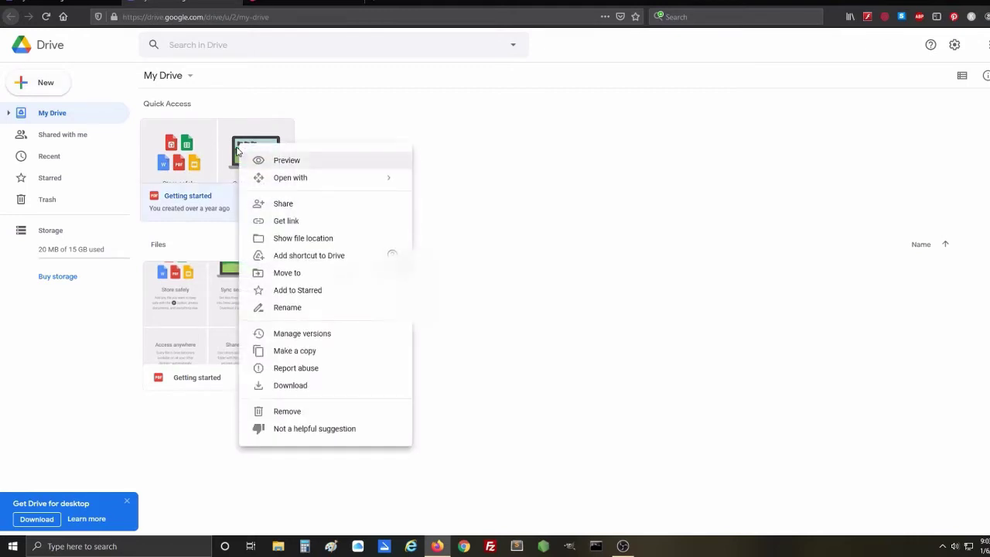
click(290, 209)
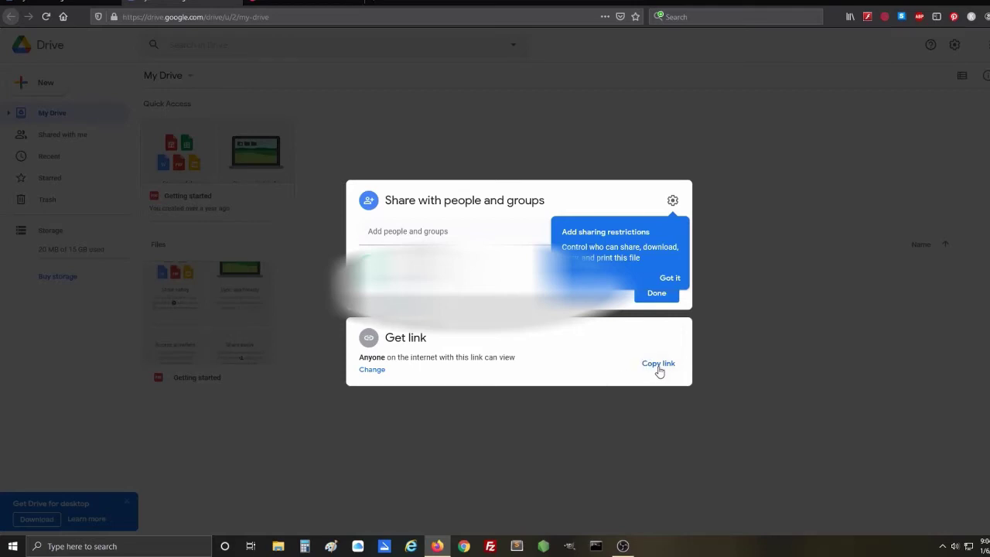
click(541, 345)
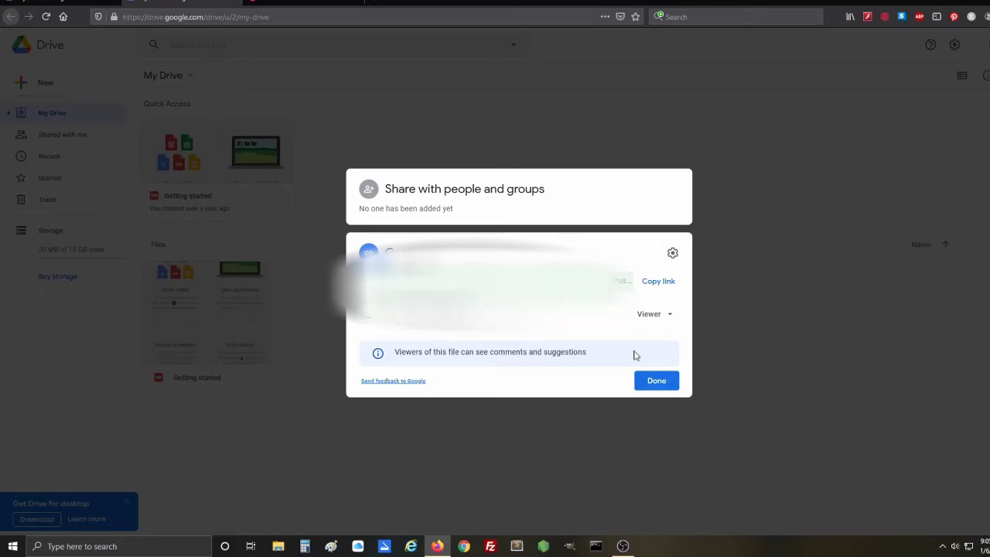
Step: Copy the Getting started file's shareable link
click(657, 285)
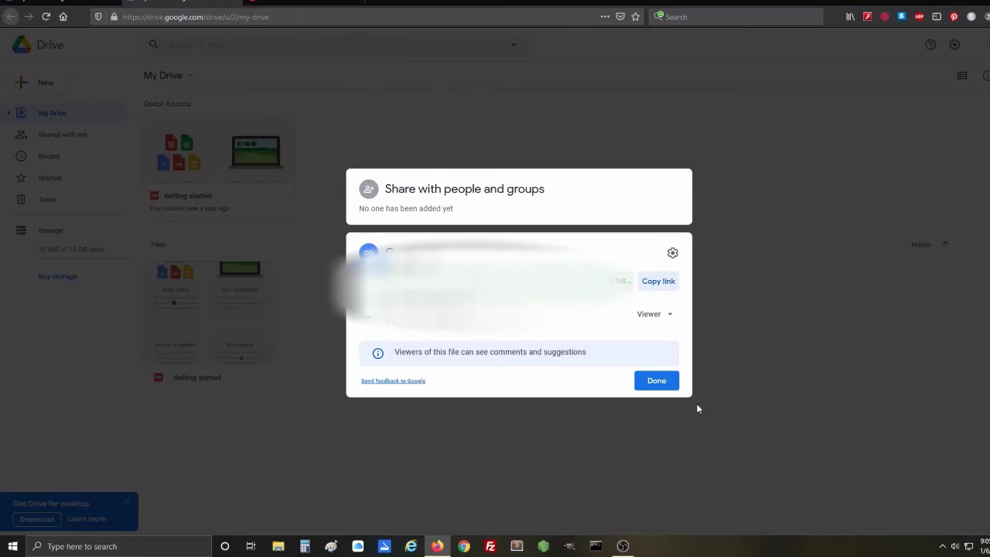
Step: Switch link access to Restricted, back to 'Anyone with the link', then finish with Done
click(433, 316)
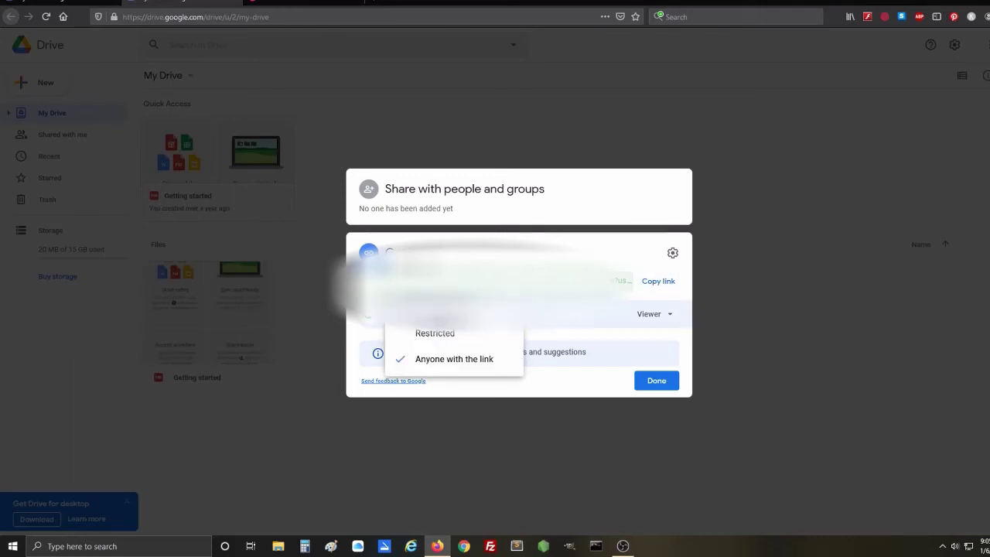
click(433, 335)
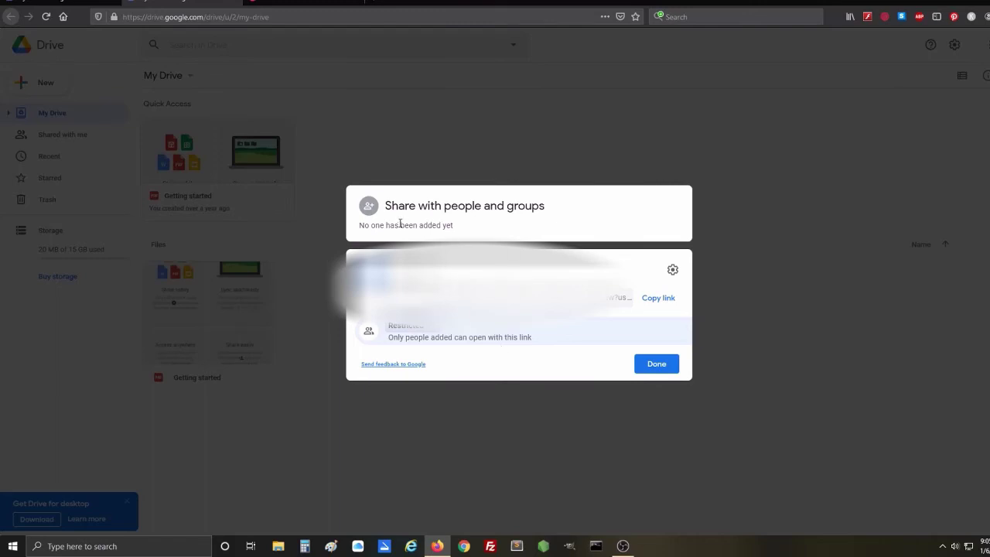
click(426, 331)
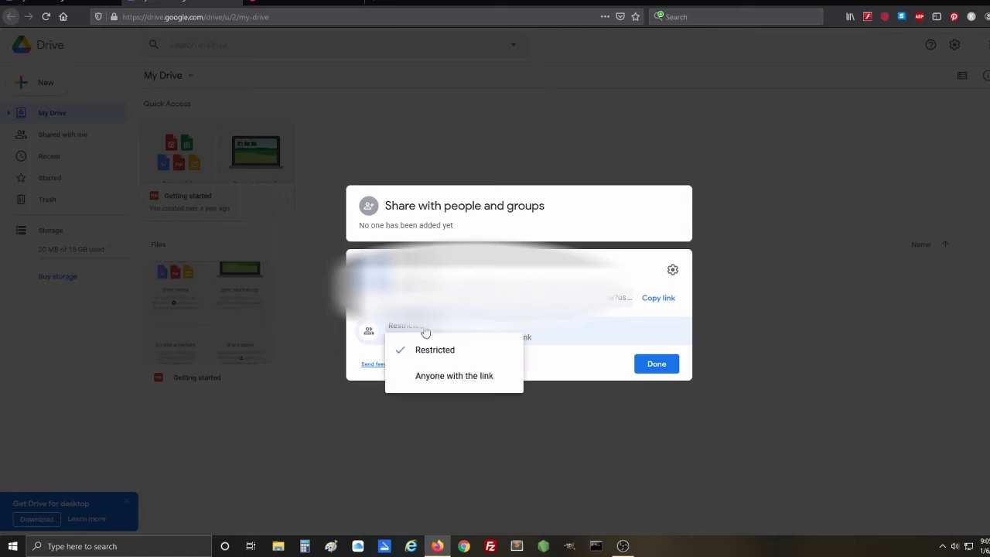
click(416, 383)
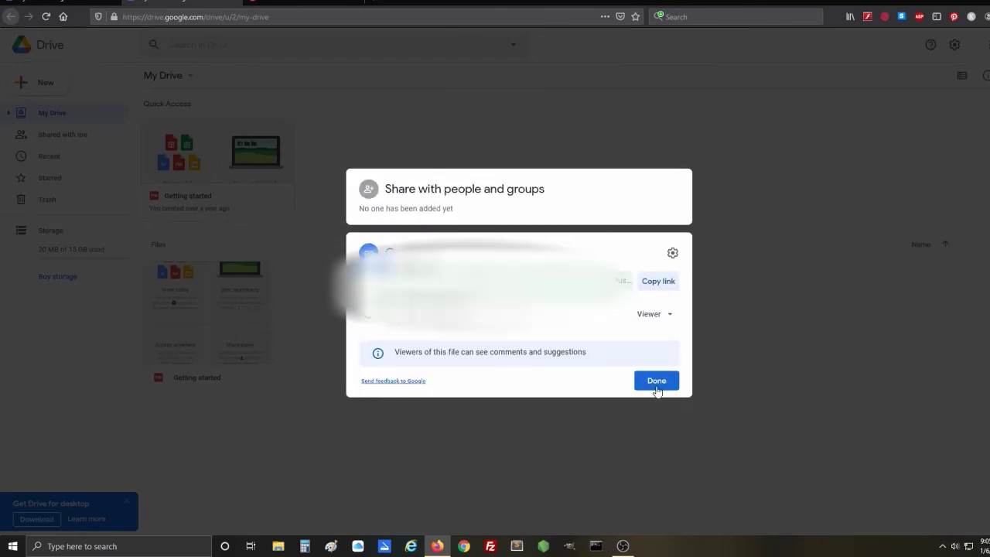
click(654, 381)
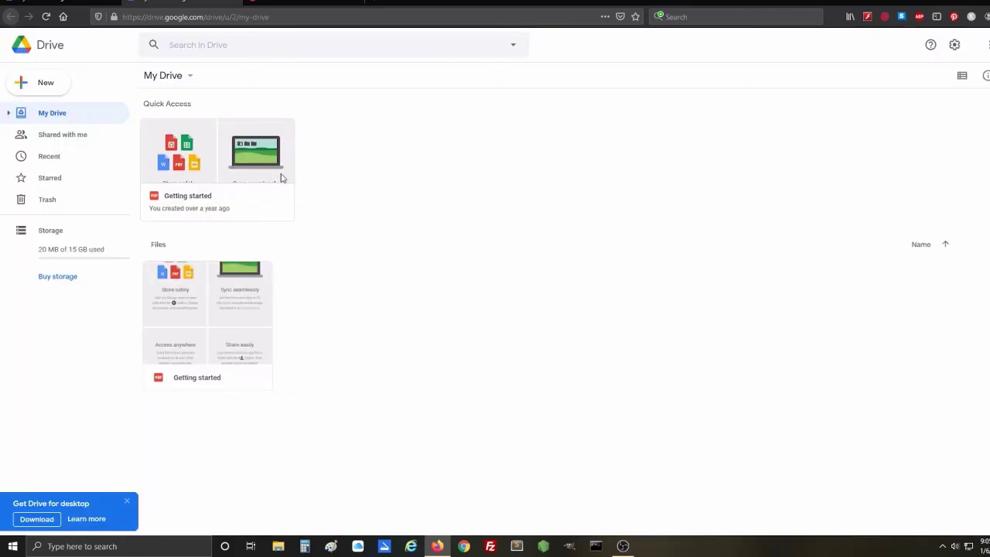
Step: Reopen Share for the Getting started file and view its sharing settings via the gear icon
right_click(246, 159)
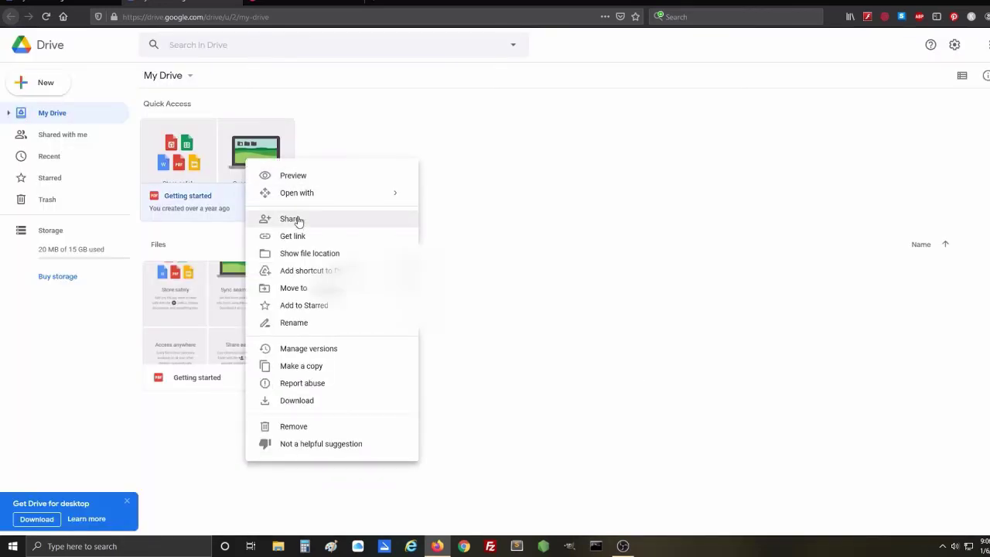
click(295, 221)
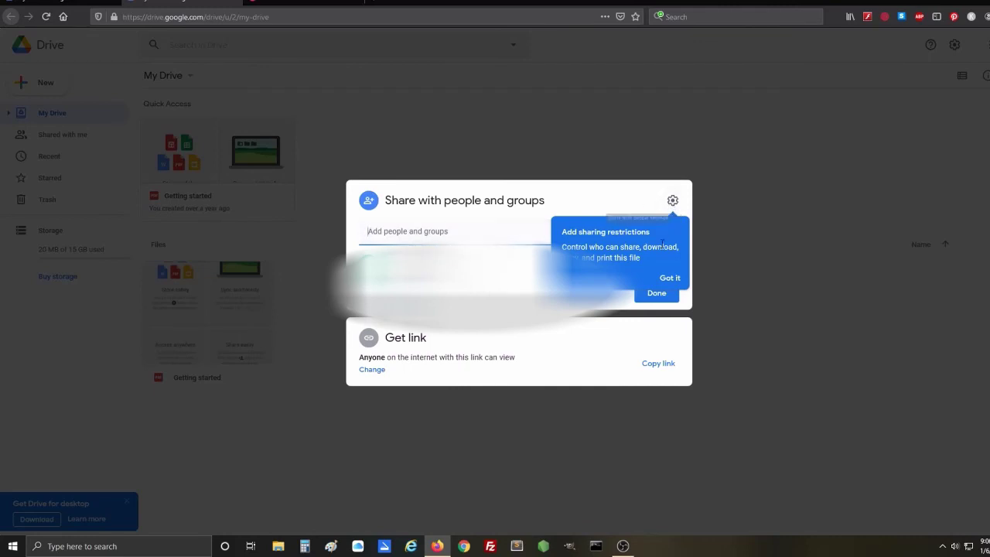
click(671, 201)
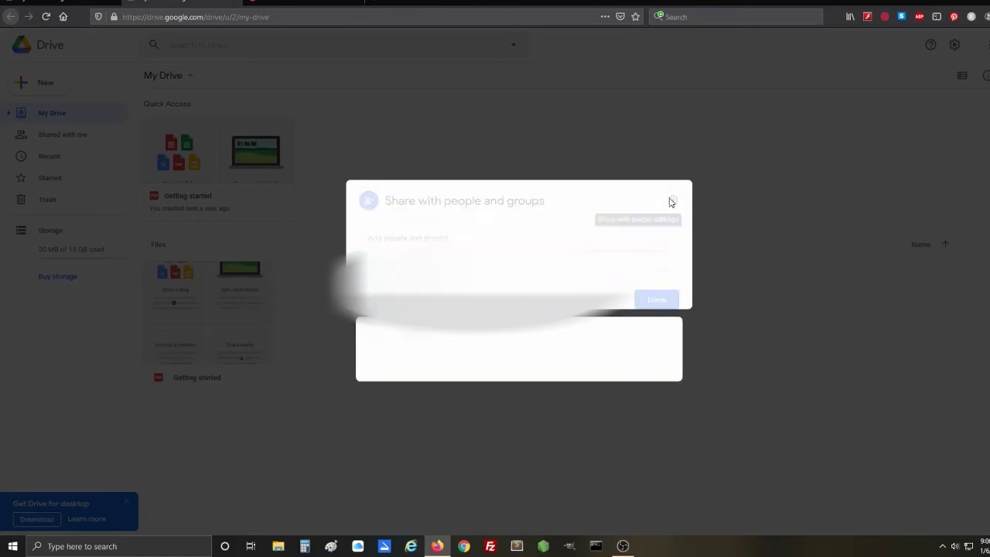